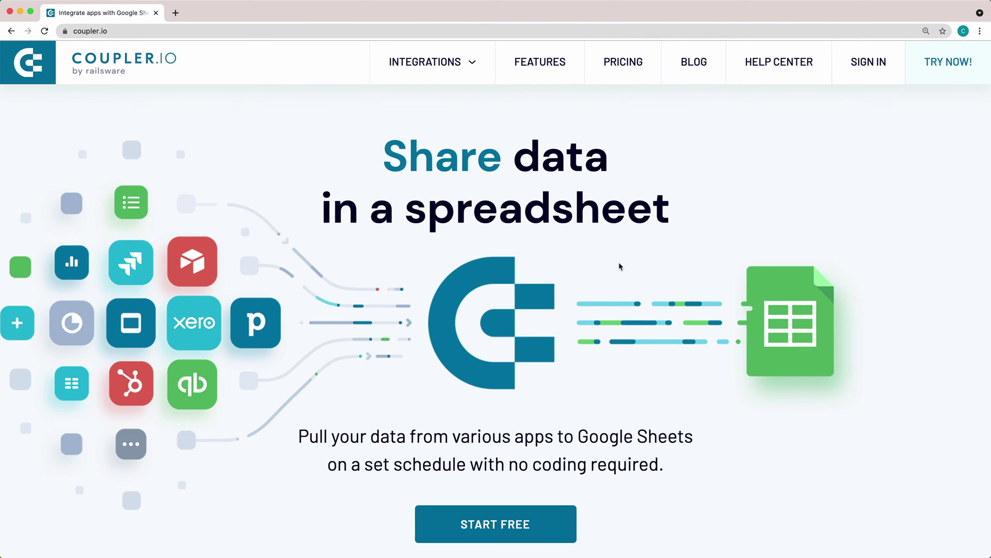
Step: Sign in to Coupler.io with the team's Google account
{"action": "left_click", "coordinate": [870, 76]}
{"action": "left_click", "coordinate": [632, 285]}
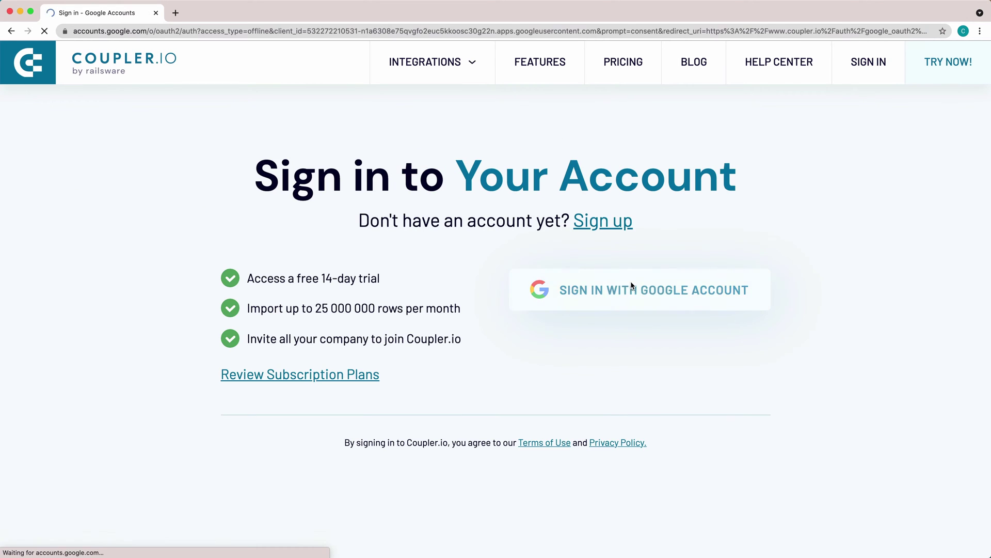
{"action": "left_click", "coordinate": [488, 303]}
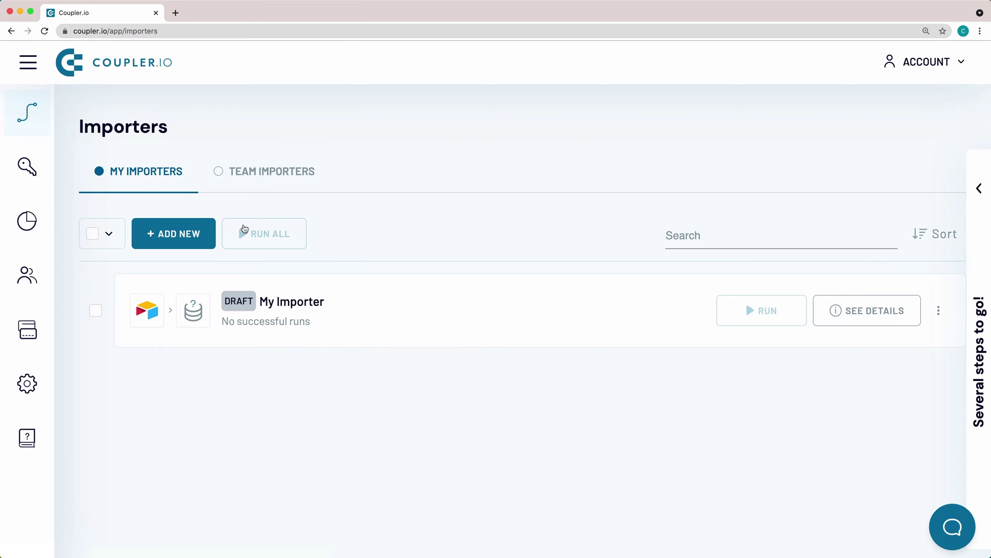
Step: Create a new importer and title it 'Blog Traffic Sources'
{"action": "left_click", "coordinate": [194, 239]}
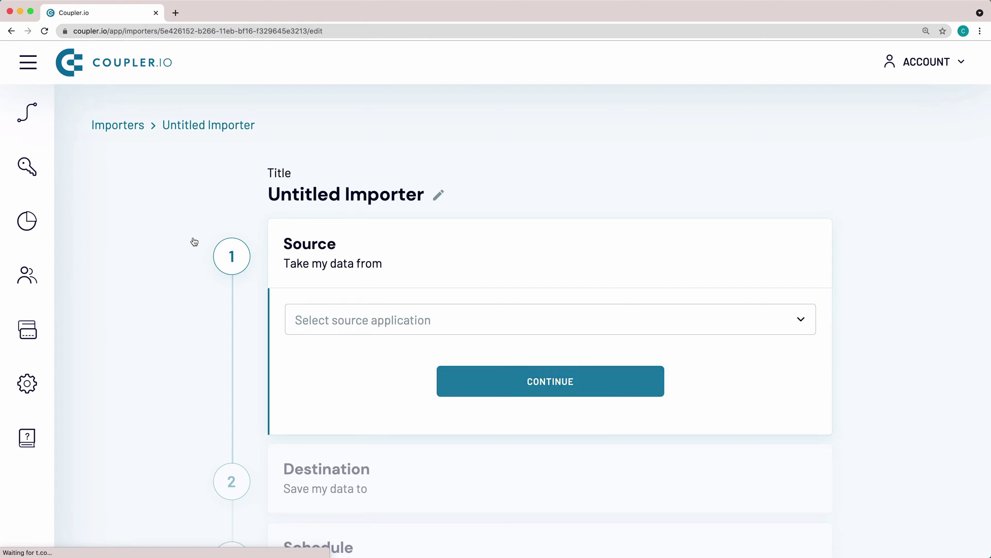
{"action": "left_click", "coordinate": [439, 195]}
{"action": "key", "text": "super+a"}
{"action": "type", "text": "B"}
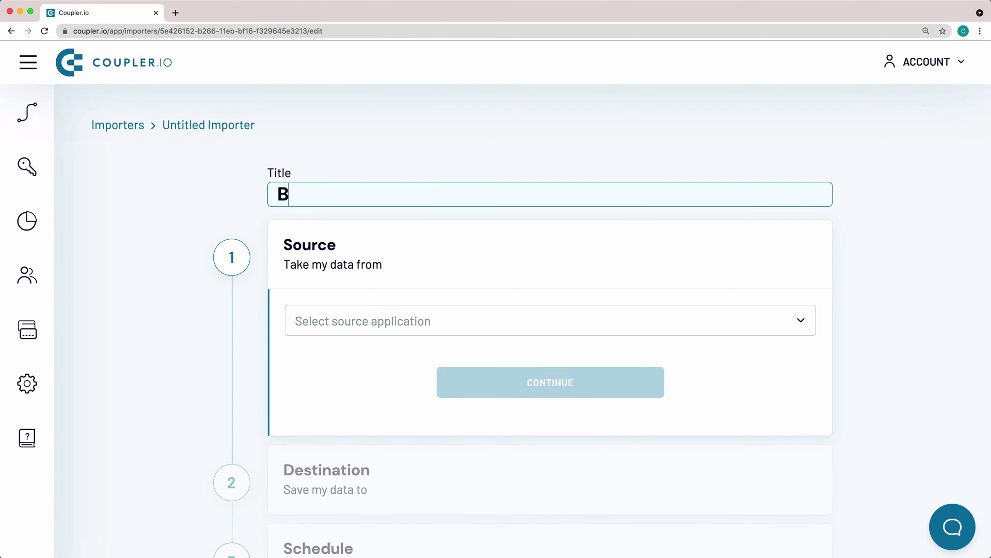
{"action": "type", "text": "log Traffic S"}
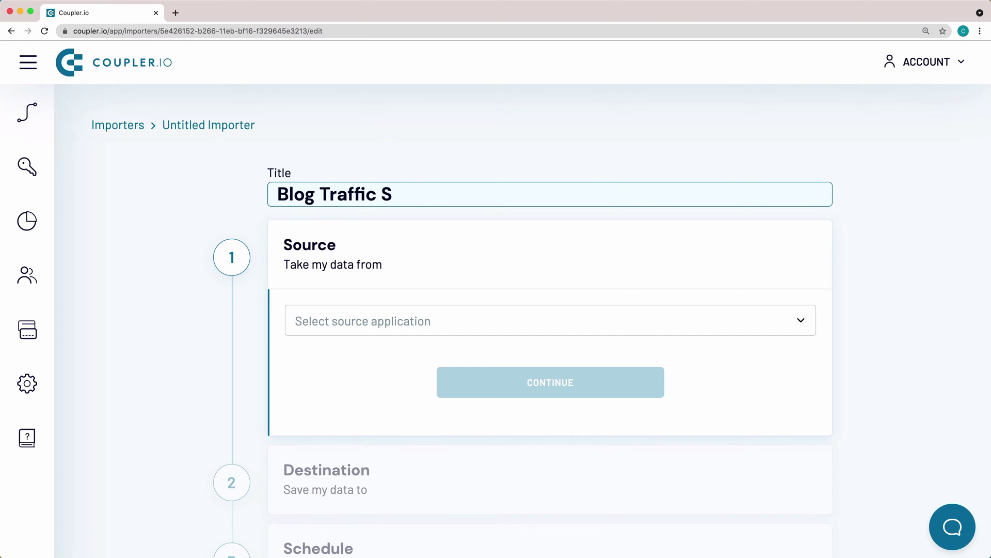
{"action": "type", "text": "ources"}
Step: Choose WordPress as the importer's source application
{"action": "left_click", "coordinate": [801, 324]}
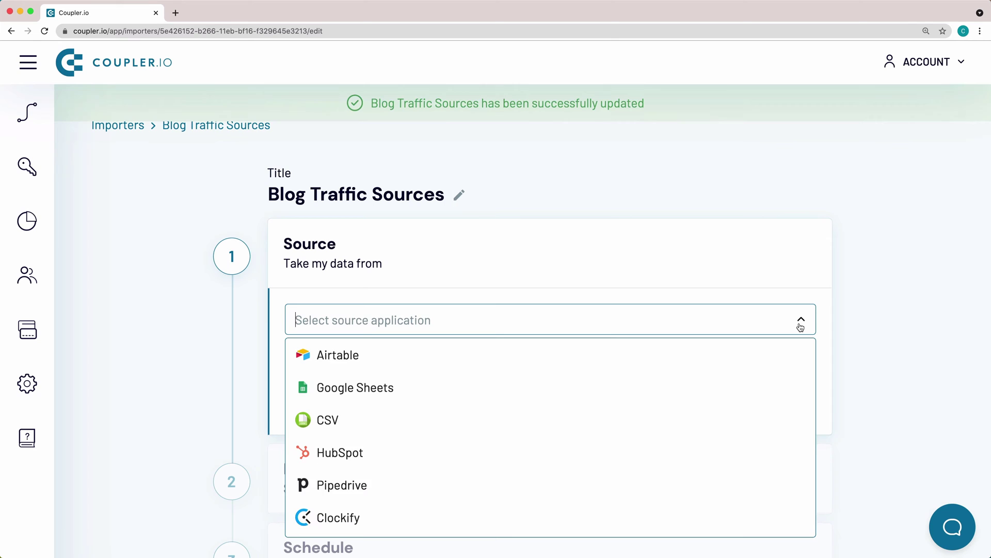
{"action": "type", "text": "wor"}
{"action": "left_click", "coordinate": [754, 346]}
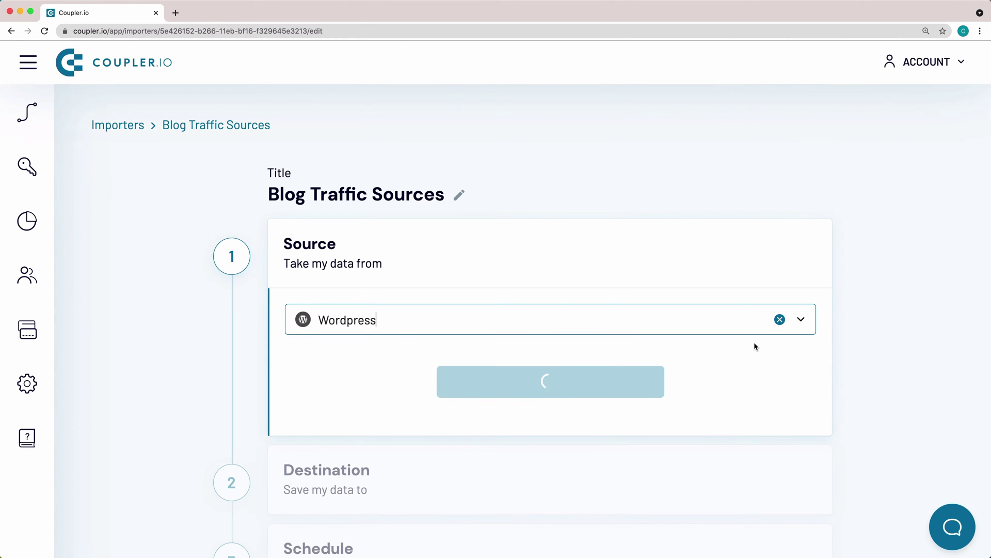
{"action": "left_click", "coordinate": [609, 390]}
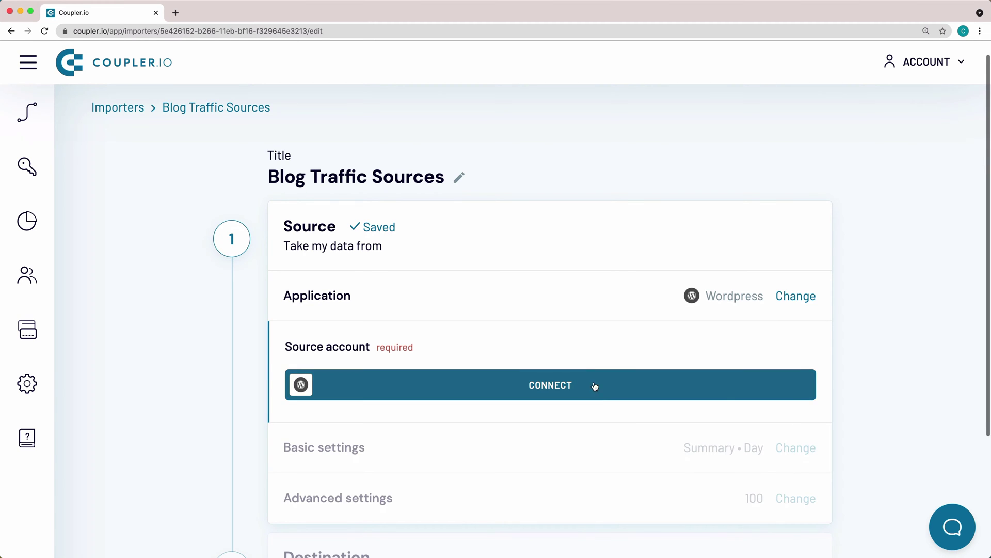
Step: Connect the blog's WordPress.com account using the saved login and approve Coupler.io's access
{"action": "left_click", "coordinate": [552, 391]}
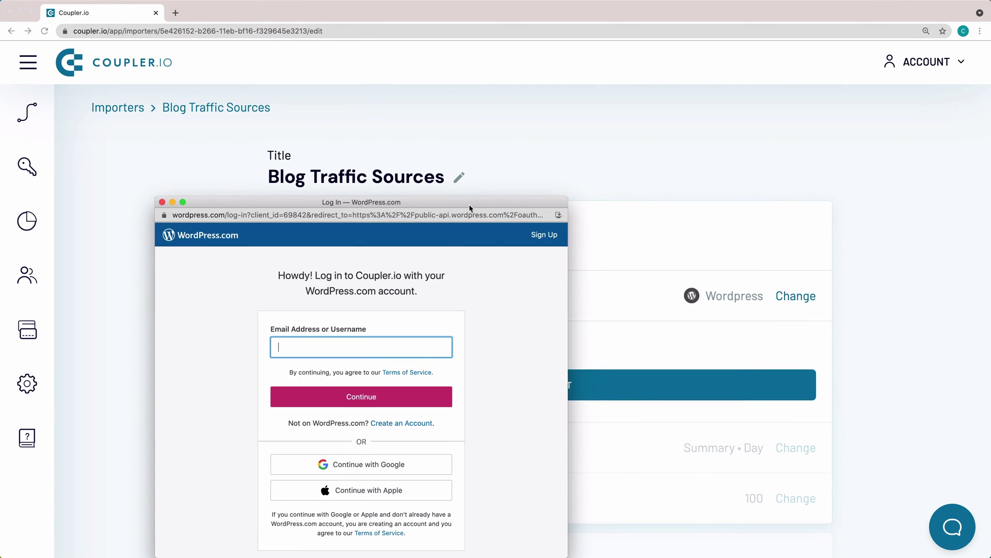
{"action": "left_click_drag", "start_coordinate": [469, 202], "coordinate": [490, 115]}
{"action": "left_click", "coordinate": [351, 264]}
{"action": "left_click", "coordinate": [345, 283]}
{"action": "left_click", "coordinate": [310, 310]}
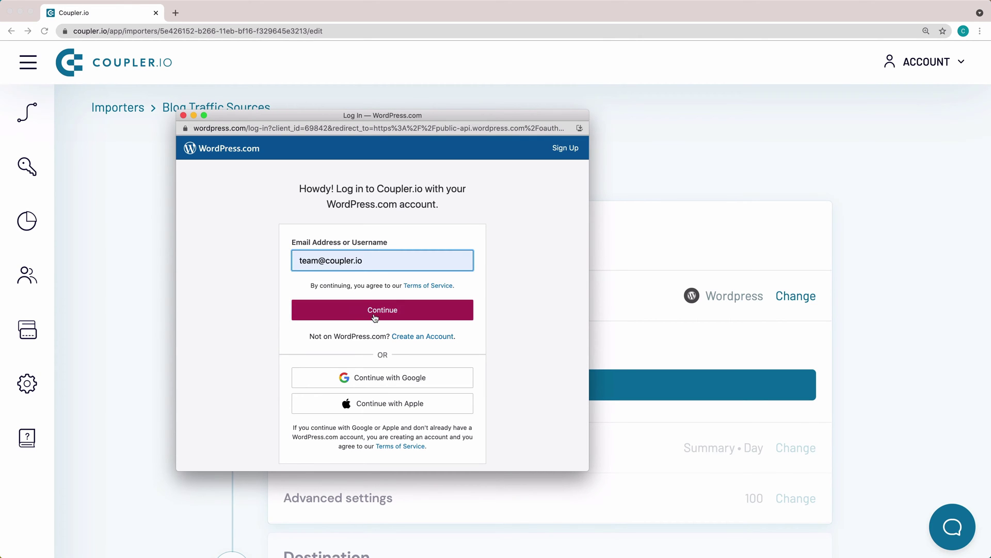
{"action": "left_click", "coordinate": [362, 357]}
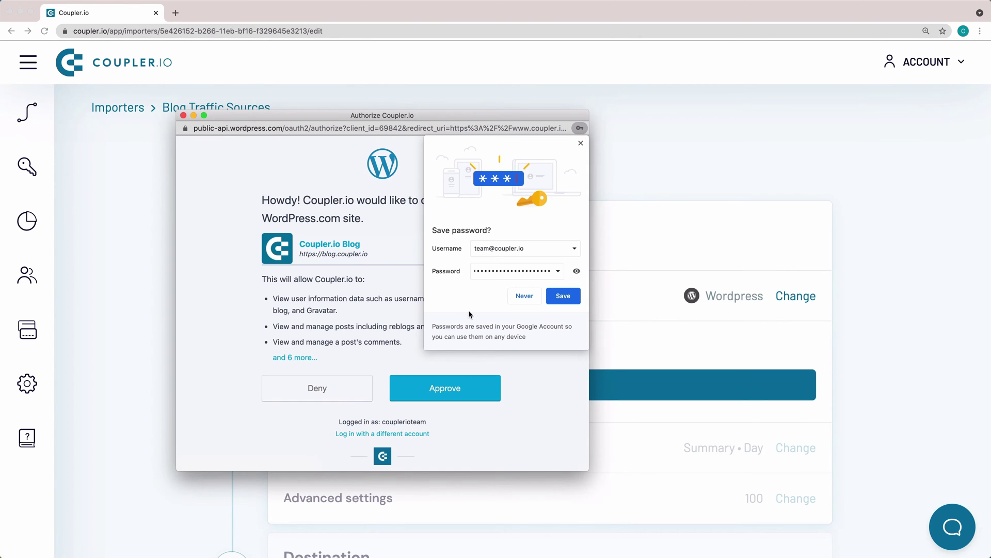
{"action": "left_click", "coordinate": [580, 143]}
{"action": "left_click", "coordinate": [454, 394]}
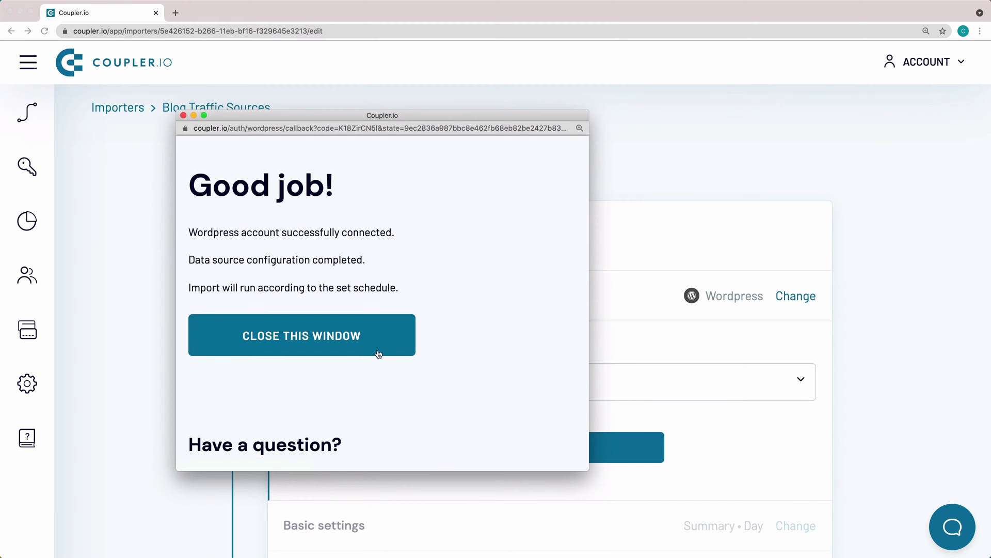
{"action": "left_click", "coordinate": [371, 345]}
Step: Set the WordPress source to Referrers stats with a Month period
{"action": "left_click", "coordinate": [538, 448]}
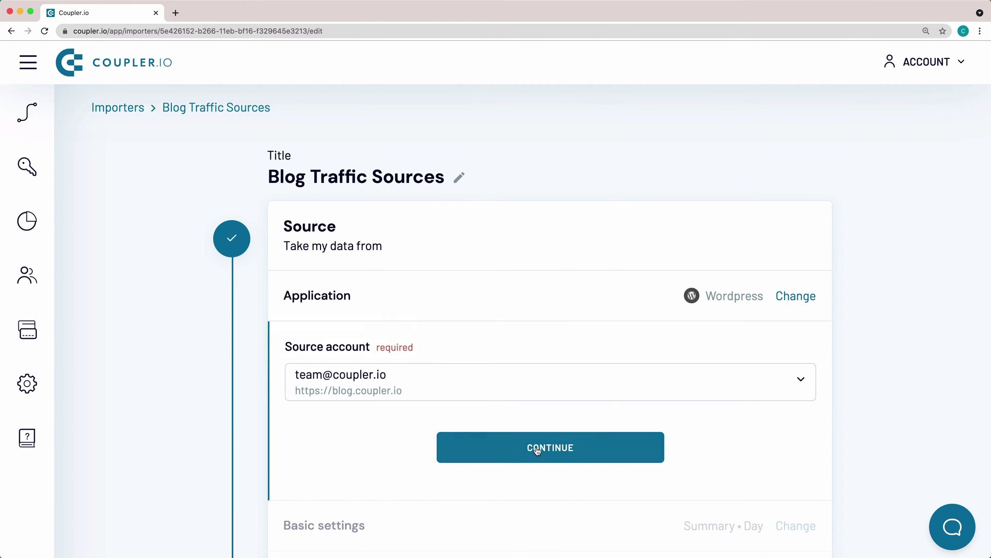
{"action": "scroll", "coordinate": [538, 449], "scroll_direction": "down", "scroll_amount": 2}
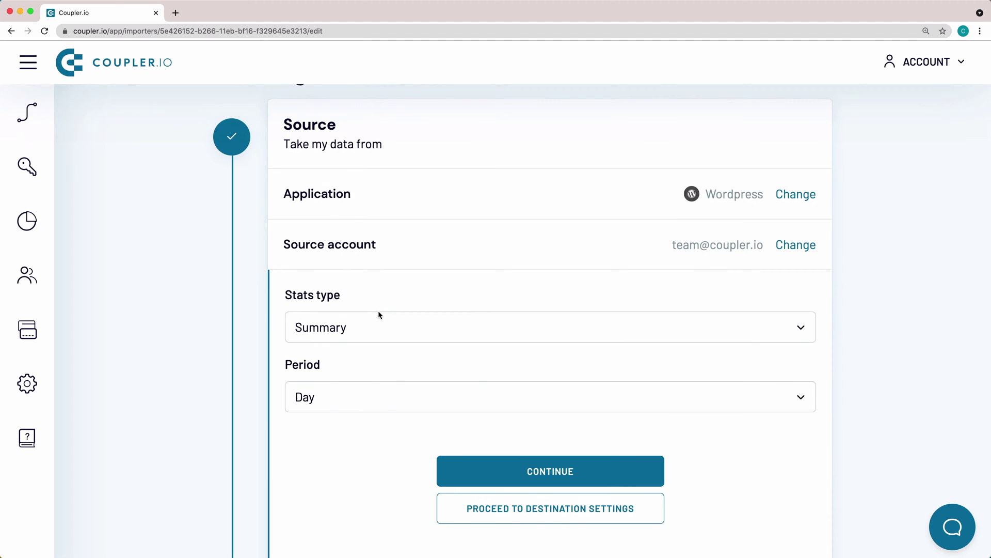
{"action": "left_click", "coordinate": [384, 327]}
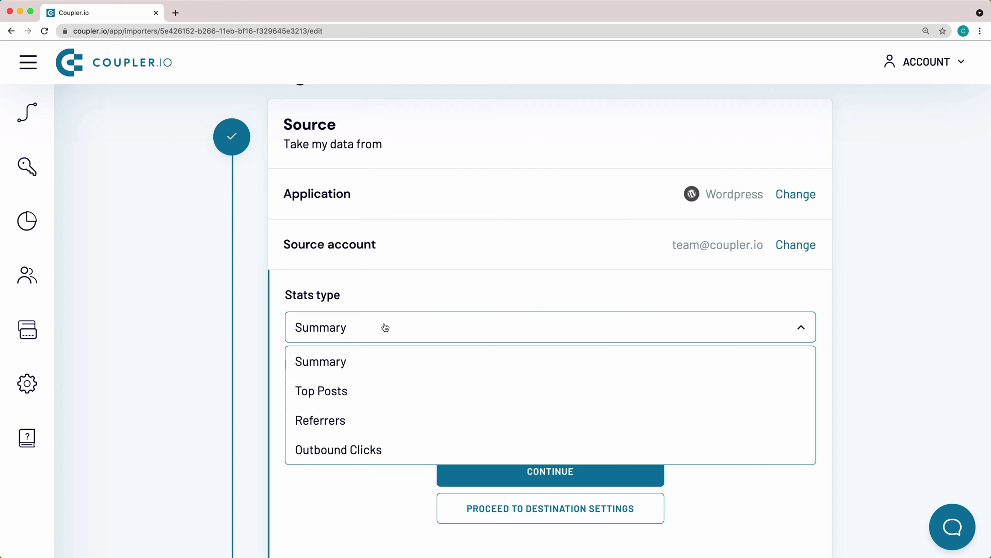
{"action": "left_click", "coordinate": [359, 421]}
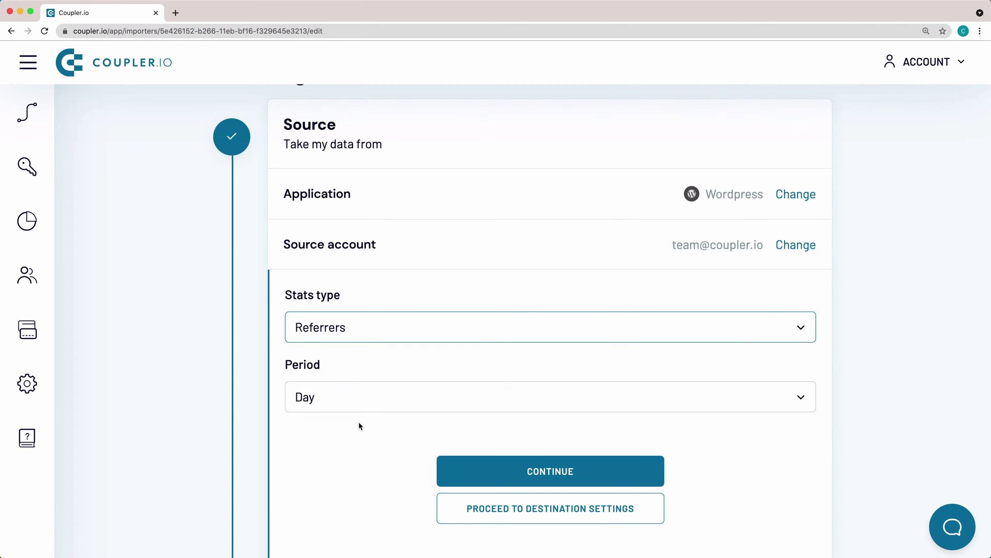
{"action": "left_click", "coordinate": [420, 404]}
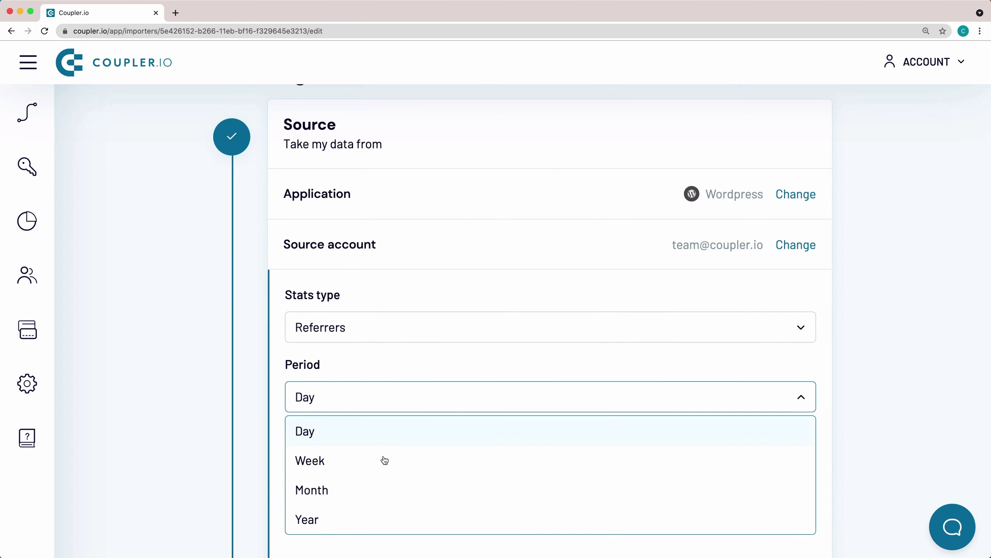
{"action": "left_click", "coordinate": [370, 491]}
{"action": "left_click", "coordinate": [491, 477]}
Step: Raise max results per period to 1000
{"action": "scroll", "coordinate": [493, 475], "scroll_direction": "down", "scroll_amount": 5}
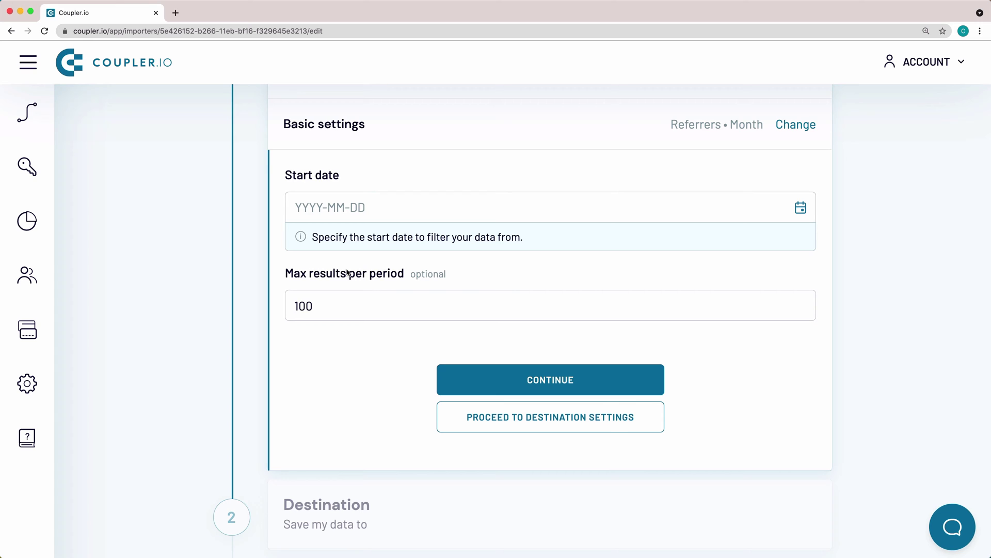
{"action": "left_click", "coordinate": [339, 310]}
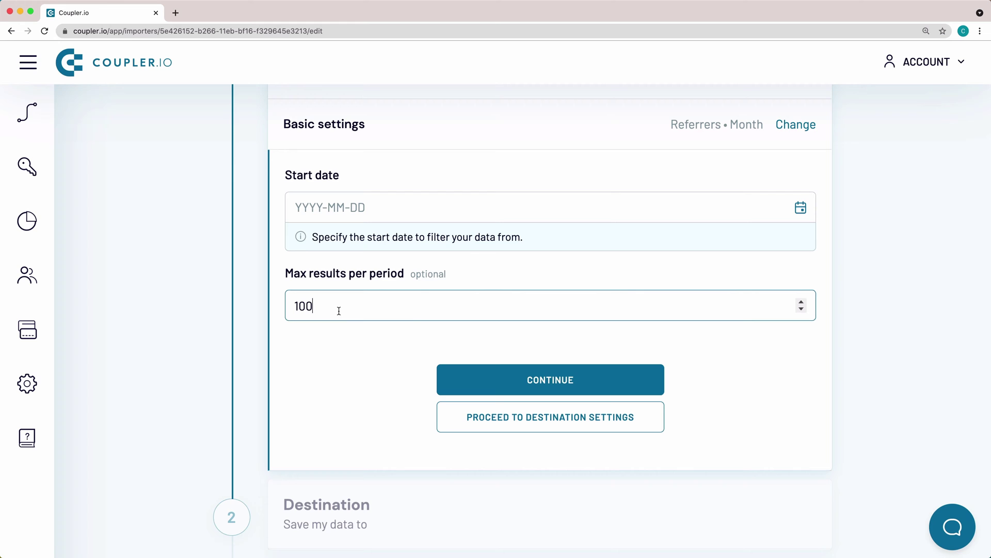
{"action": "type", "text": "0"}
Step: Choose Google Sheets as the destination application
{"action": "left_click", "coordinate": [534, 381]}
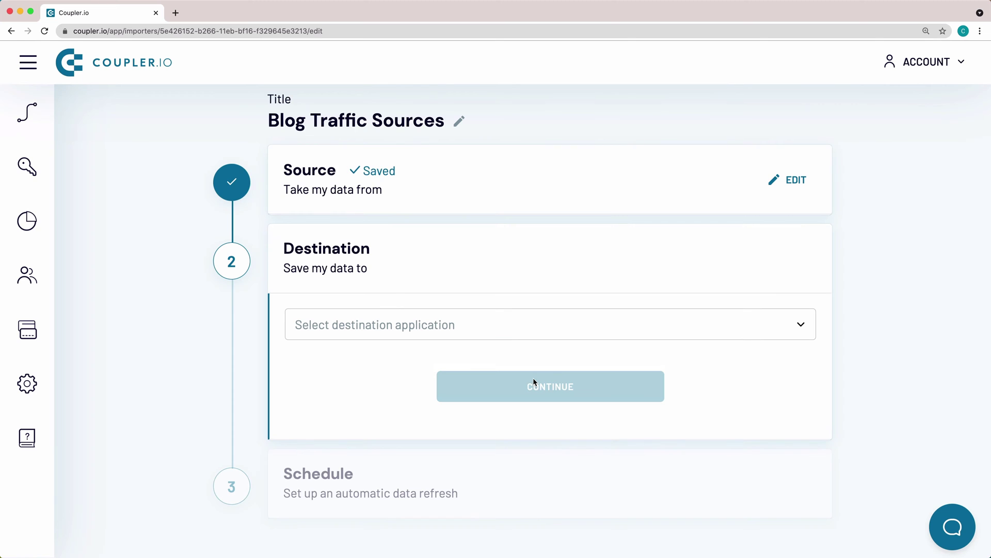
{"action": "left_click", "coordinate": [451, 321]}
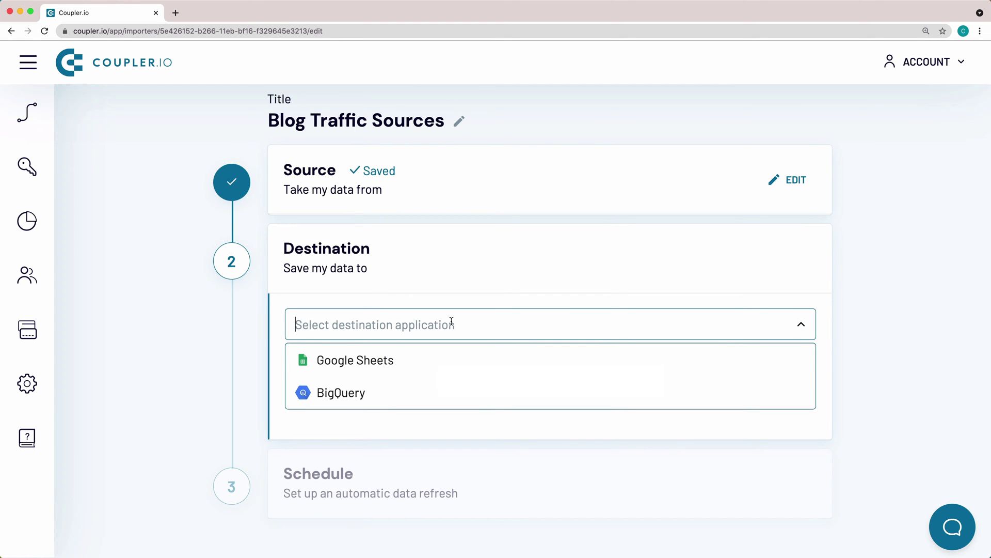
{"action": "left_click", "coordinate": [430, 376]}
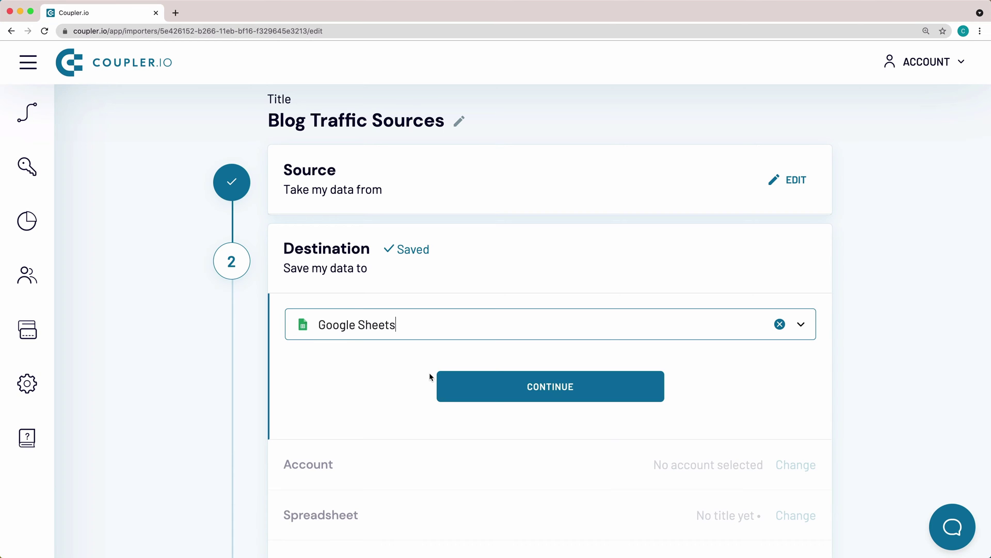
{"action": "left_click", "coordinate": [471, 381]}
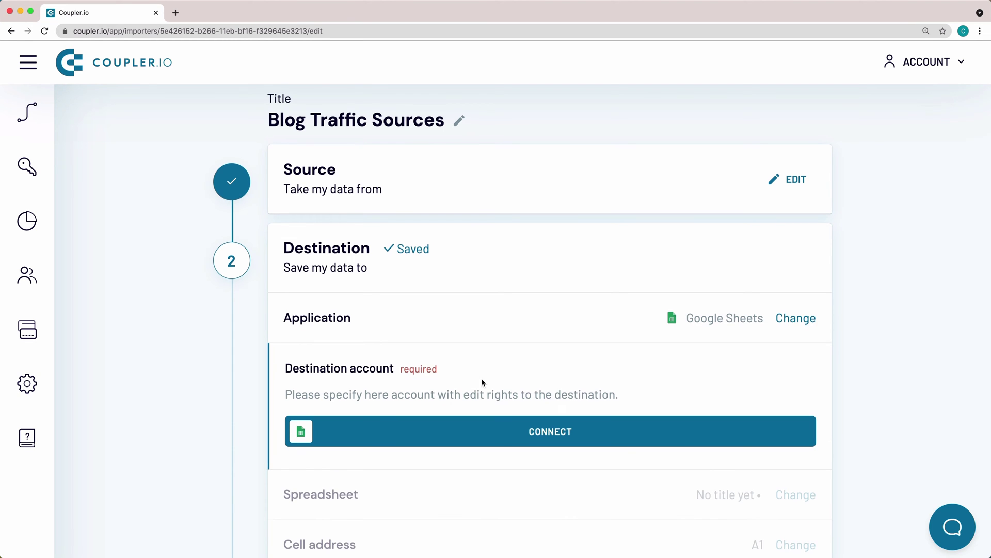
Step: Connect the team Google account to the destination and allow Coupler.io access
{"action": "left_click", "coordinate": [523, 389]}
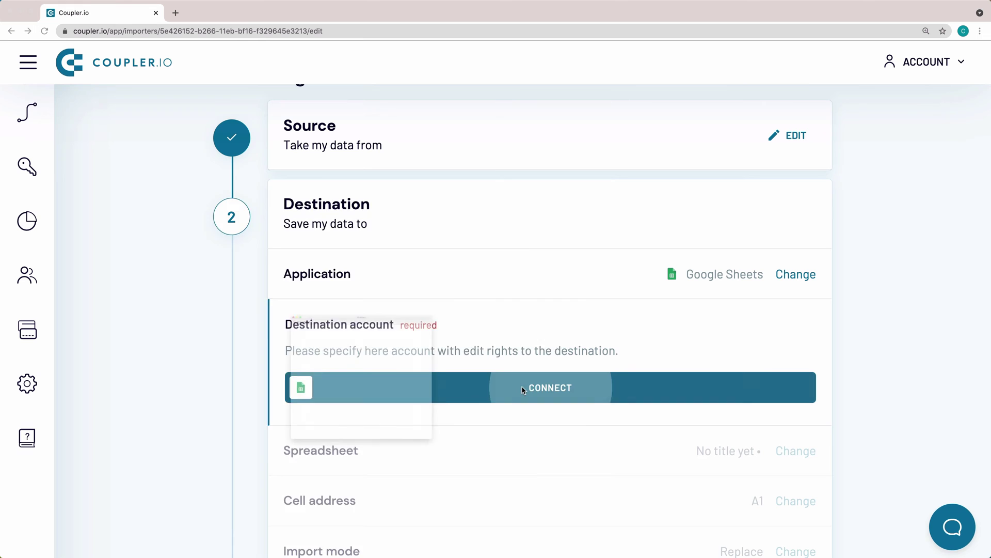
{"action": "left_click_drag", "start_coordinate": [434, 200], "coordinate": [451, 73]}
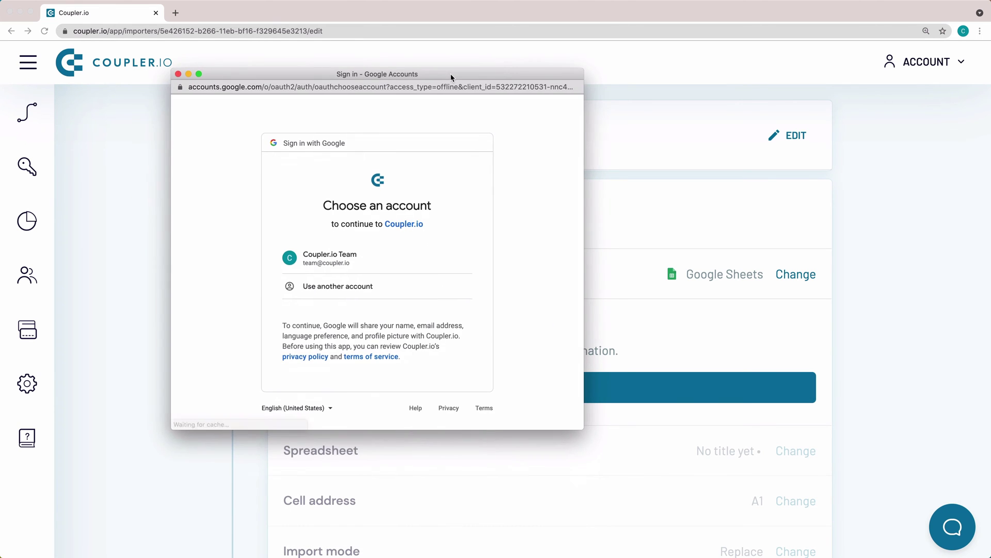
{"action": "left_click", "coordinate": [355, 261]}
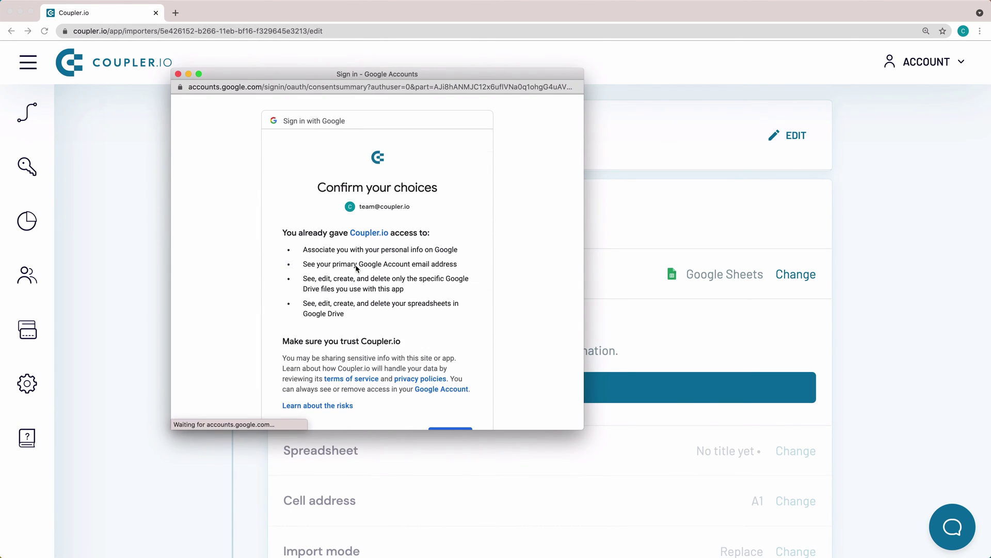
{"action": "scroll", "coordinate": [357, 267], "scroll_direction": "down", "scroll_amount": 2}
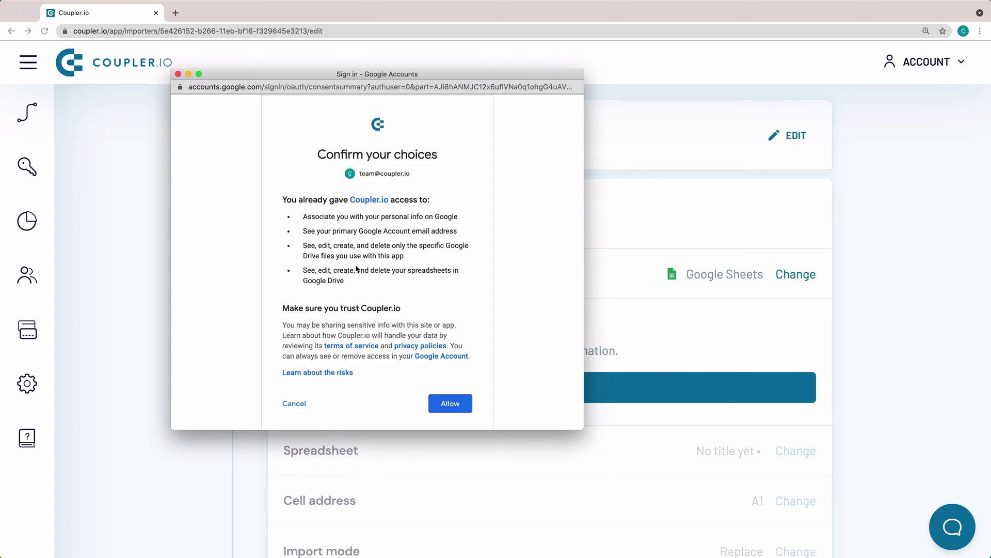
{"action": "left_click", "coordinate": [450, 403]}
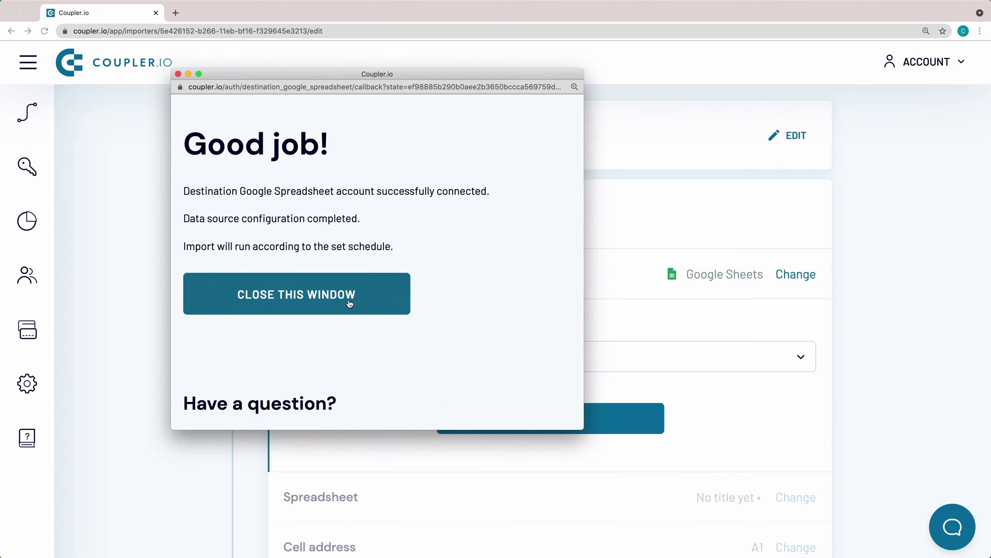
{"action": "left_click", "coordinate": [348, 298]}
Step: Pick the WordPress Stats spreadsheet from the Video Tutorials folder as destination
{"action": "left_click", "coordinate": [530, 418]}
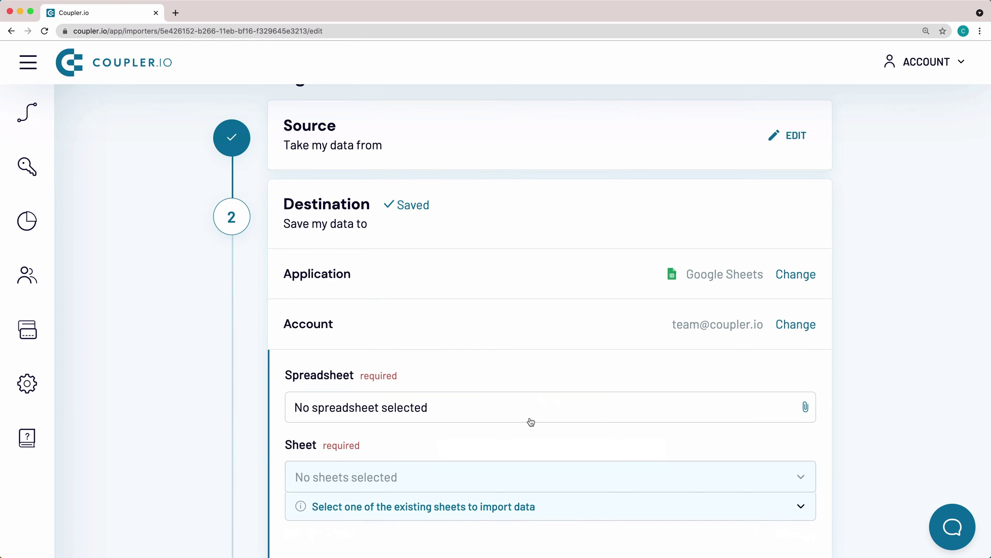
{"action": "scroll", "coordinate": [530, 419], "scroll_direction": "down", "scroll_amount": 3}
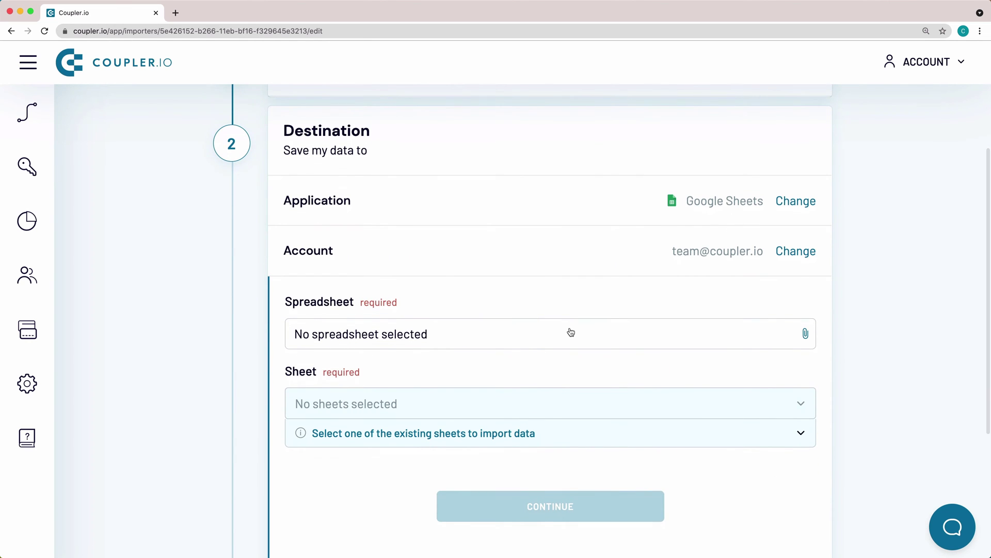
{"action": "left_click", "coordinate": [571, 331]}
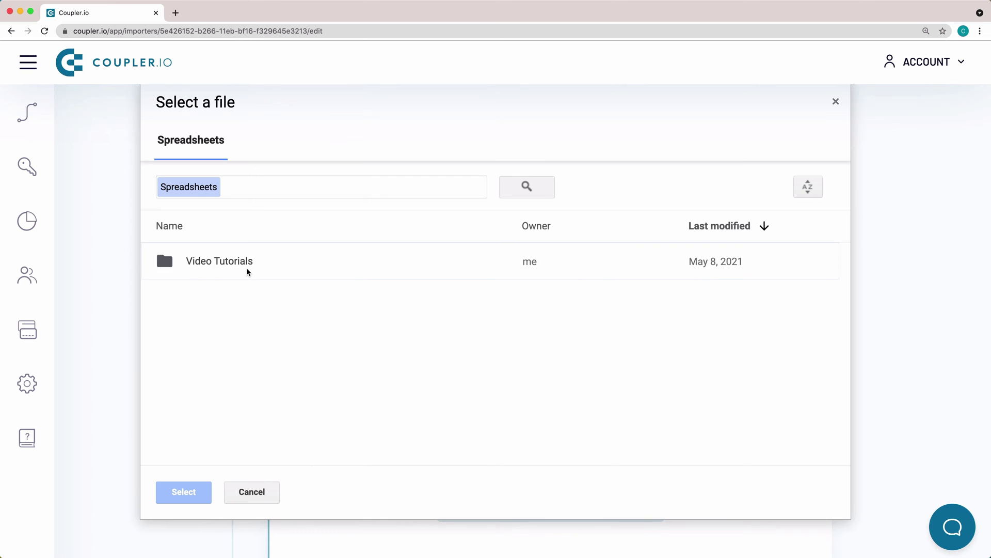
{"action": "double_click", "coordinate": [246, 265]}
{"action": "left_click", "coordinate": [214, 276]}
{"action": "left_click", "coordinate": [184, 492]}
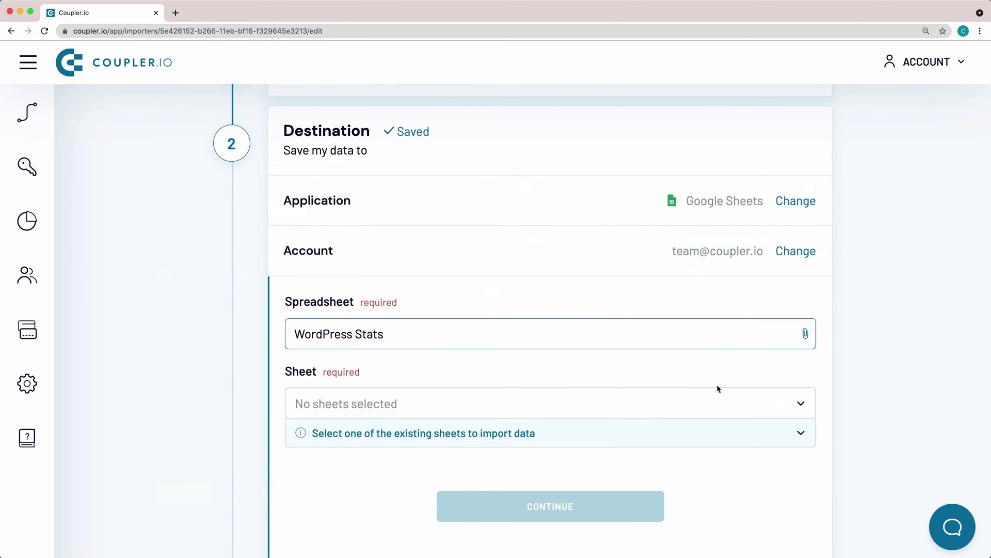
Step: Target the Blog traffic sources sheet, keeping cell A1 and Replace import mode
{"action": "left_click", "coordinate": [802, 405]}
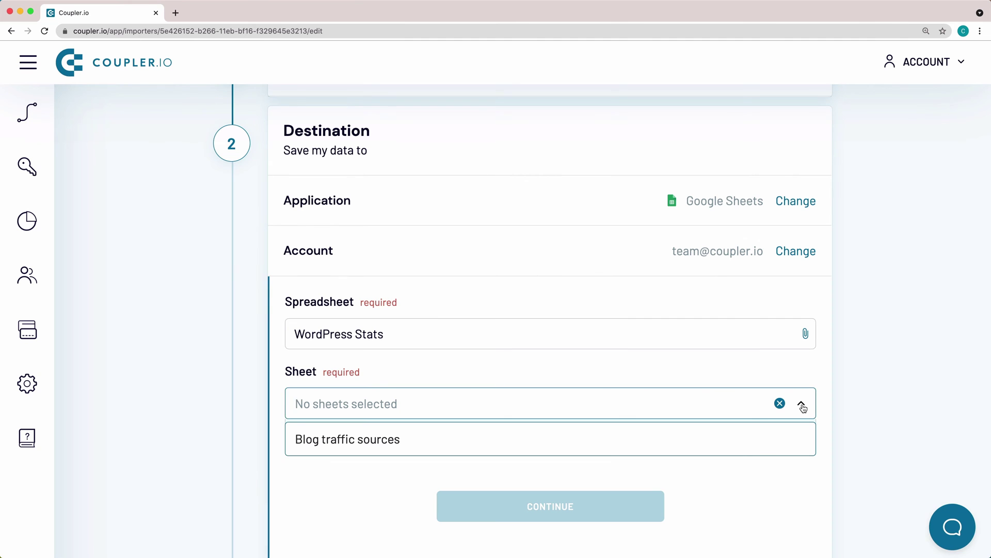
{"action": "left_click", "coordinate": [783, 440]}
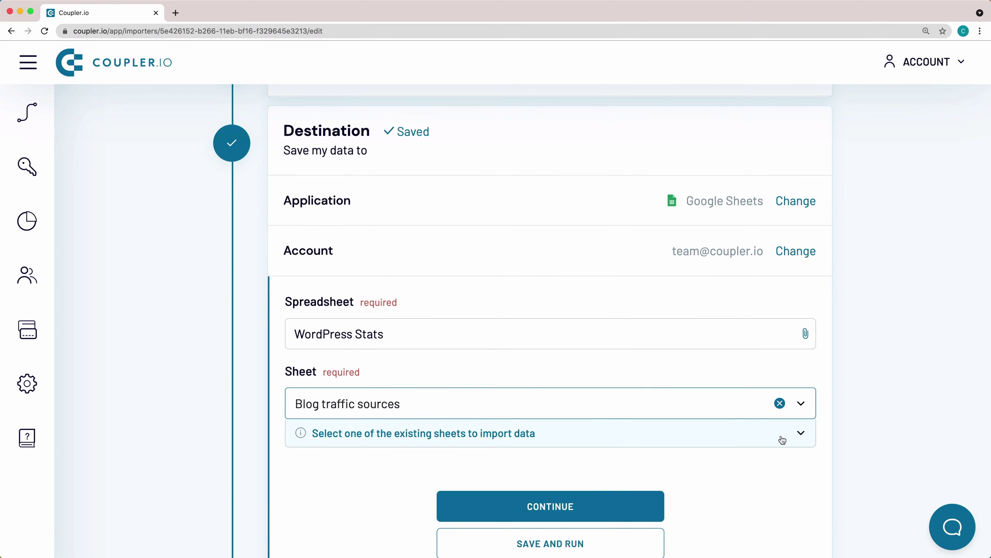
{"action": "scroll", "coordinate": [783, 440], "scroll_direction": "down", "scroll_amount": 2}
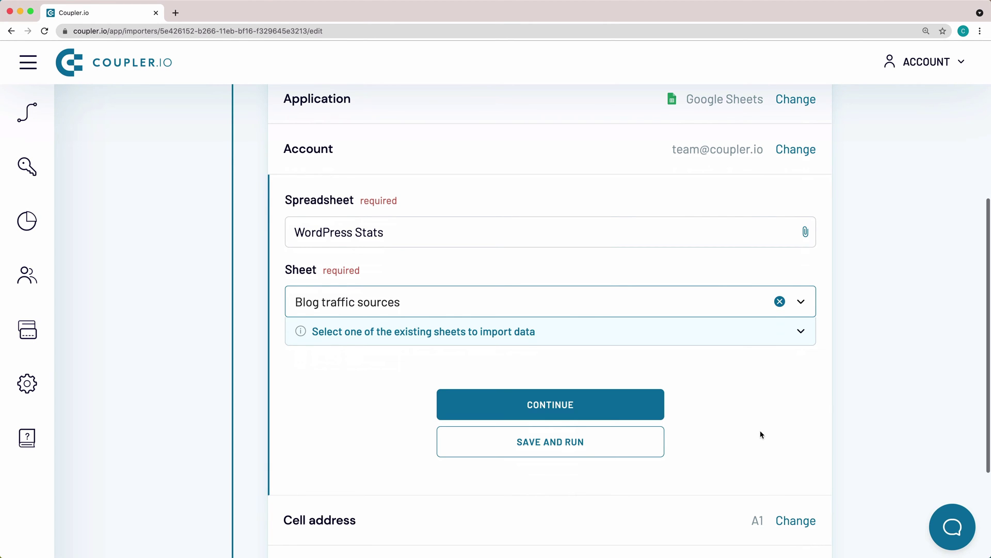
{"action": "left_click", "coordinate": [631, 409]}
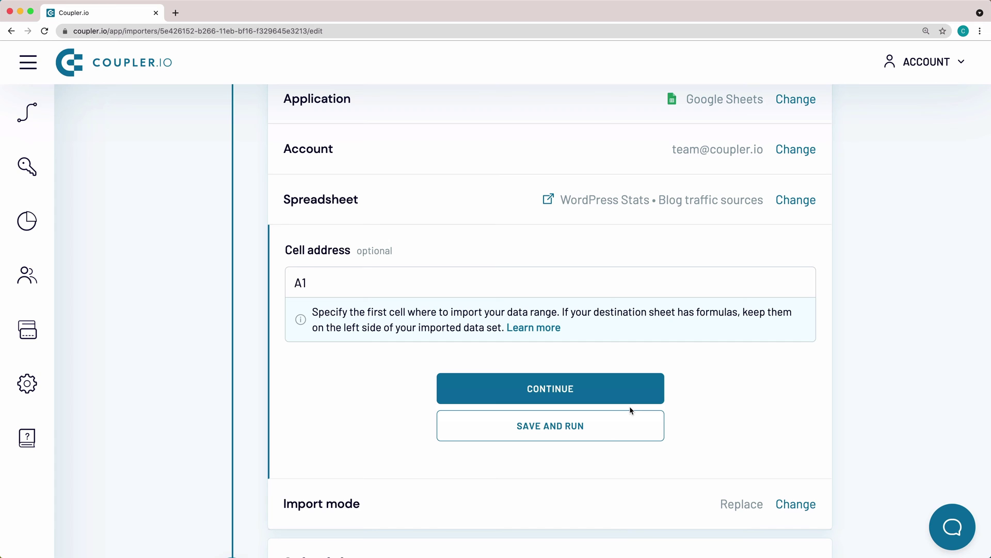
{"action": "left_click", "coordinate": [630, 405]}
{"action": "left_click", "coordinate": [600, 436]}
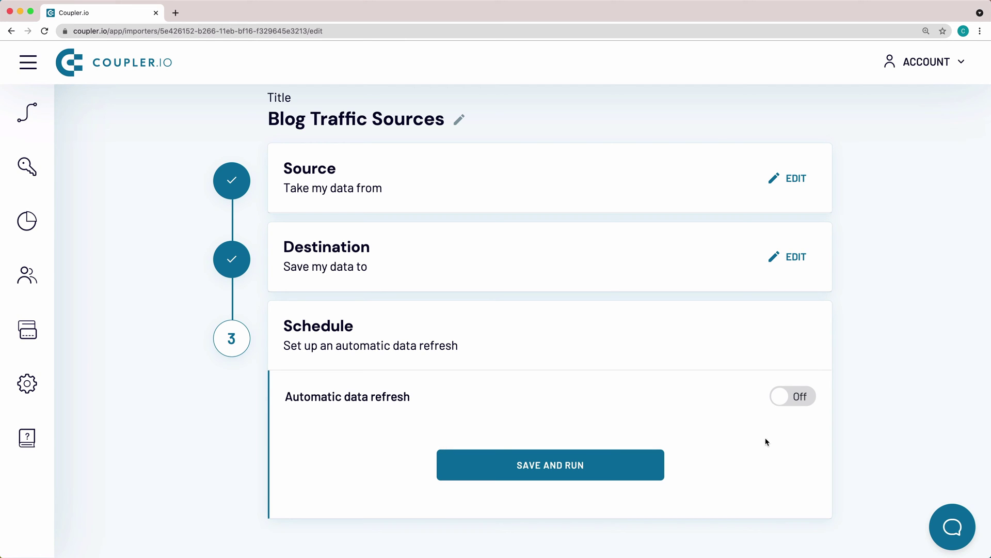
Step: Turn on hourly automatic refresh, add Saturday and Sunday, then save and run the importer
{"action": "left_click", "coordinate": [807, 402]}
{"action": "scroll", "coordinate": [805, 371], "scroll_direction": "down", "scroll_amount": 3}
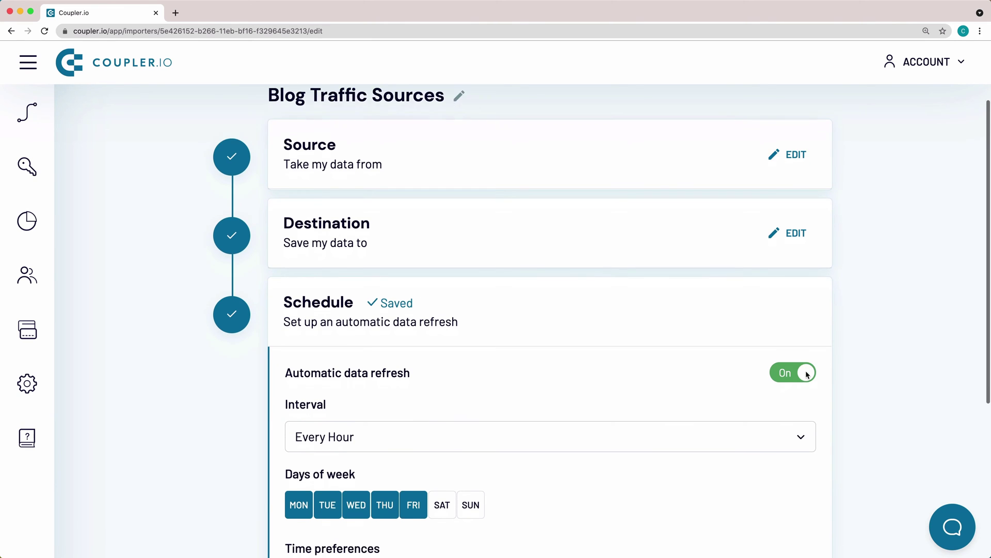
{"action": "scroll", "coordinate": [807, 374], "scroll_direction": "down", "scroll_amount": 2}
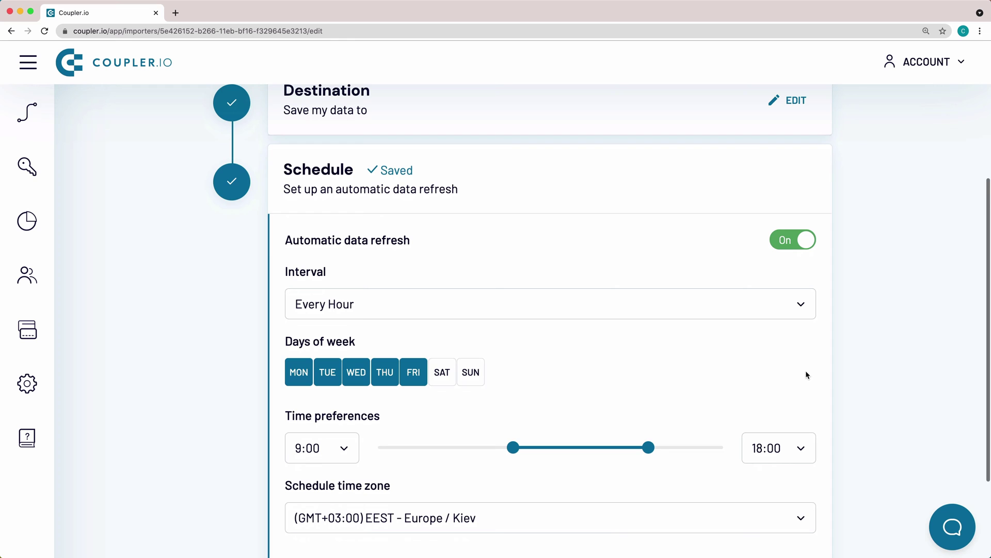
{"action": "left_click", "coordinate": [442, 380]}
{"action": "left_click", "coordinate": [470, 379]}
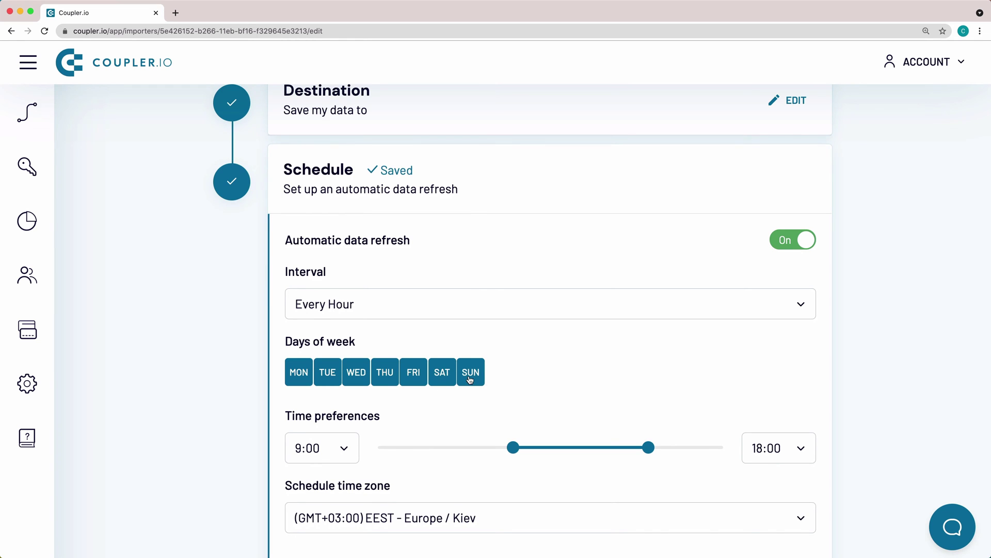
{"action": "scroll", "coordinate": [470, 380], "scroll_direction": "down", "scroll_amount": 2}
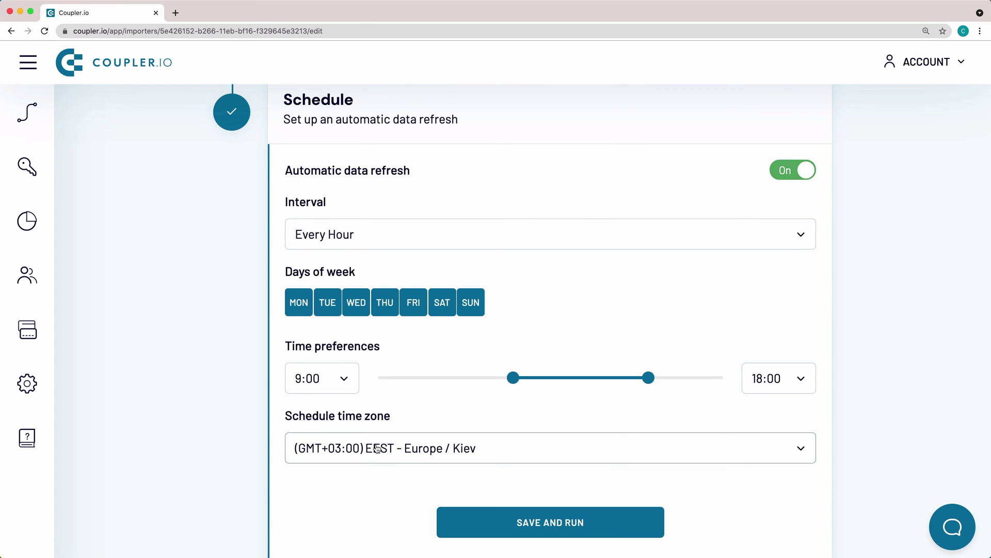
{"action": "scroll", "coordinate": [458, 462], "scroll_direction": "down", "scroll_amount": 1}
{"action": "left_click", "coordinate": [544, 465]}
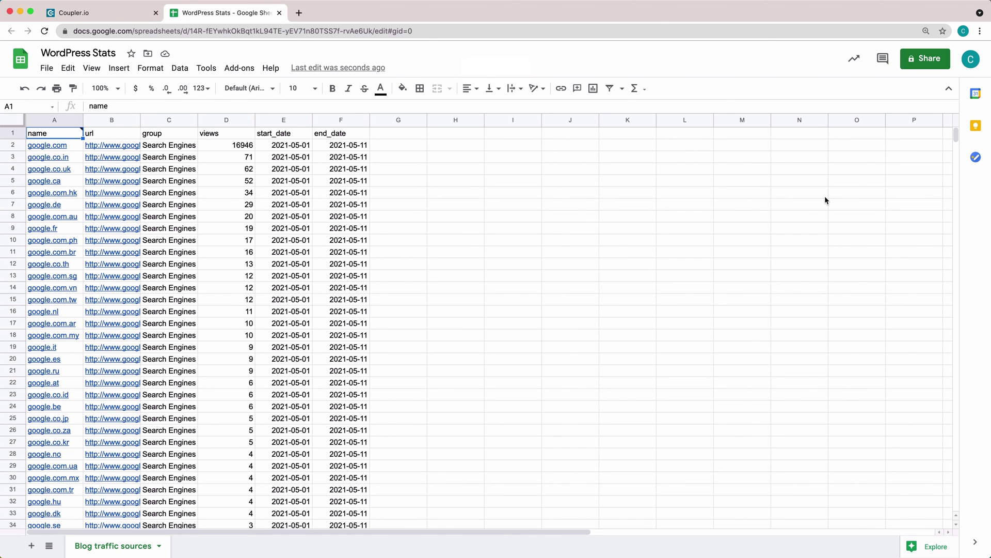
Step: Return to the Coupler.io importer page after reviewing the 191 imported referrer rows
{"action": "left_click", "coordinate": [105, 20]}
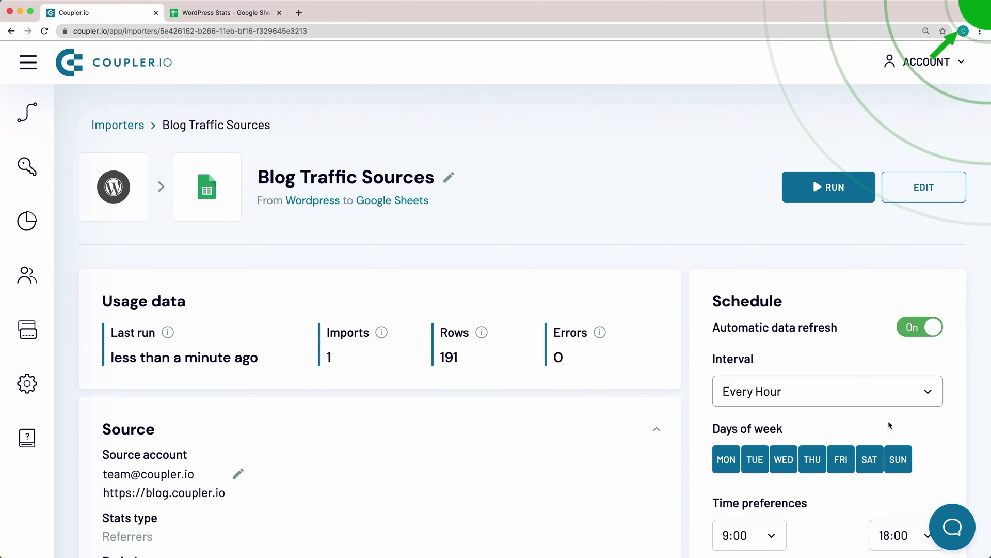
Step: Open the support chat panel from the launcher at the bottom right
{"action": "left_click", "coordinate": [966, 528]}
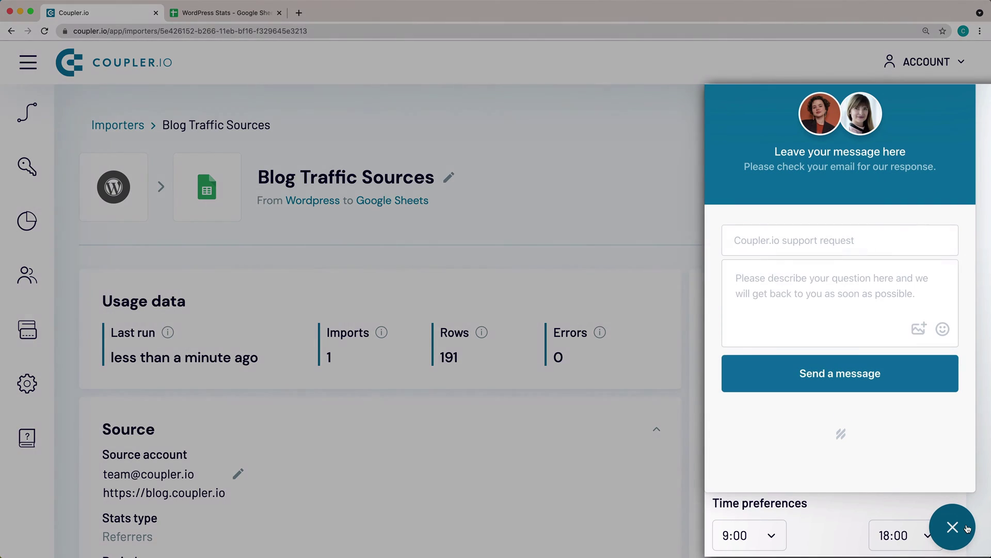